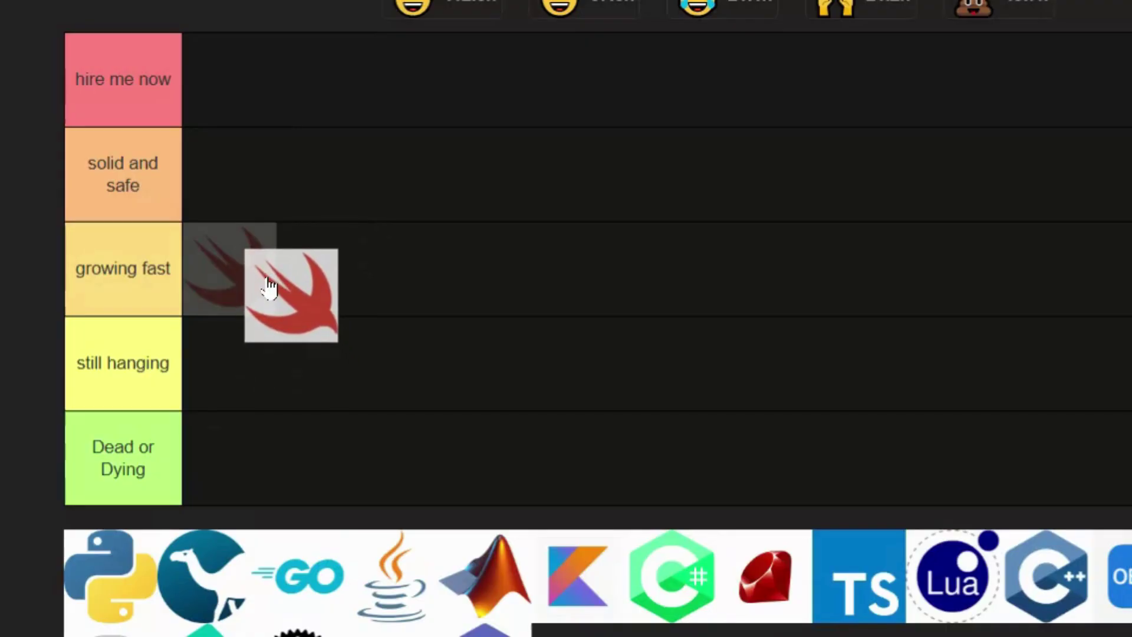
- Rank Swift and Go in solid and safe, Python in hire me now, OCaml in Dead or Dying
left_click_drag(265, 267, 204, 212)
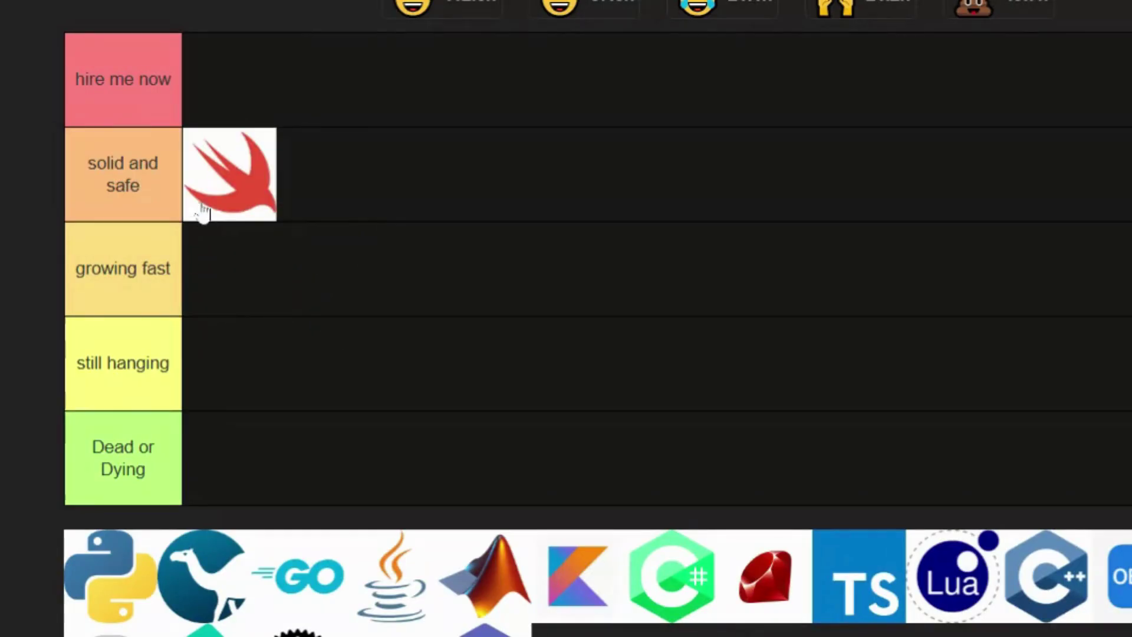
mouse_move(122, 579)
left_mouse_down()
mouse_move(303, 324)
mouse_move(348, 329)
mouse_move(522, 282)
left_mouse_up()
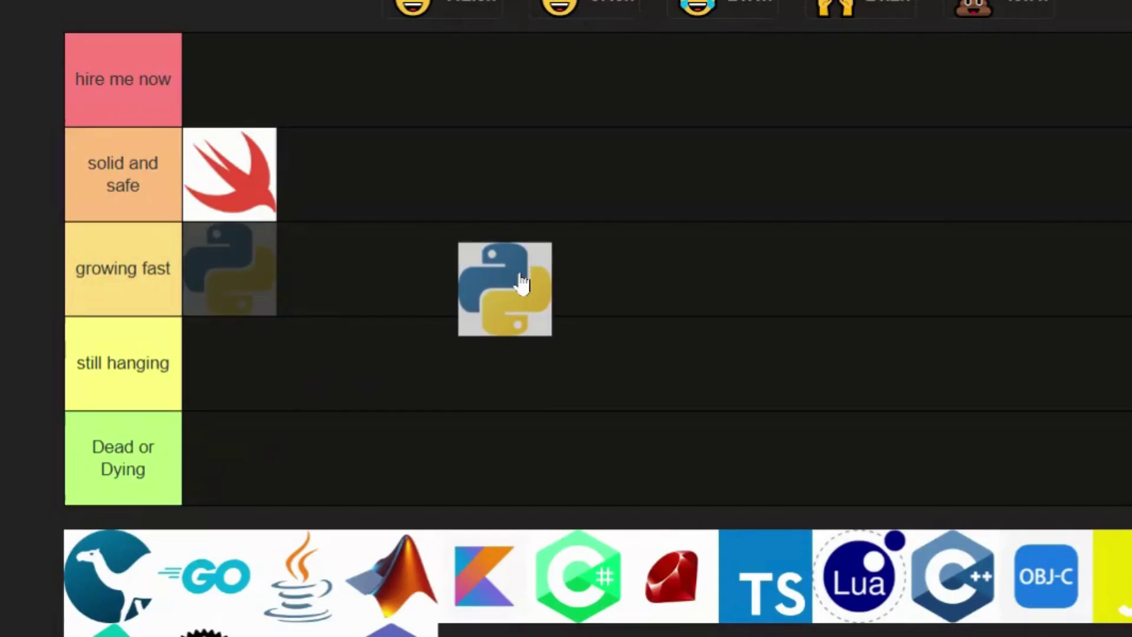
mouse_move(521, 283)
left_mouse_down()
mouse_move(372, 354)
mouse_move(460, 177)
mouse_move(526, 238)
mouse_move(477, 380)
mouse_move(824, 250)
mouse_move(884, 206)
mouse_move(638, 189)
mouse_move(610, 82)
left_mouse_up()
mouse_move(126, 584)
left_mouse_down()
mouse_move(302, 381)
mouse_move(468, 291)
mouse_move(463, 366)
mouse_move(383, 370)
mouse_move(363, 407)
mouse_move(401, 359)
left_mouse_up()
mouse_move(434, 323)
left_mouse_down()
mouse_move(461, 290)
mouse_move(300, 438)
left_mouse_up()
mouse_move(126, 568)
left_mouse_down()
mouse_move(399, 321)
mouse_move(421, 371)
mouse_move(457, 314)
mouse_move(646, 208)
mouse_move(554, 297)
left_mouse_up()
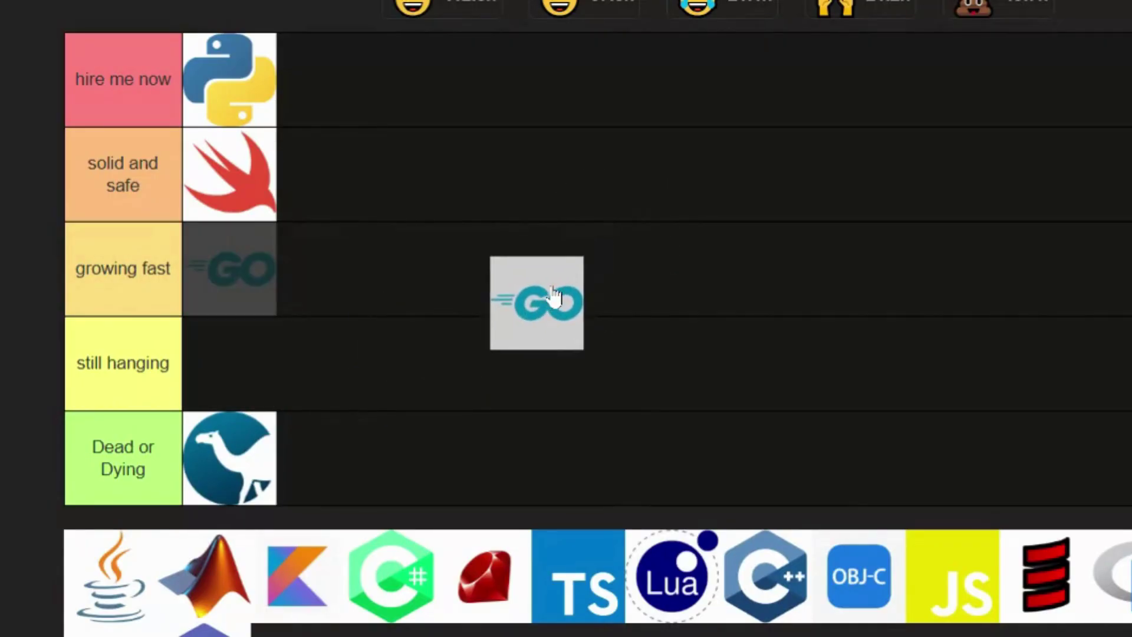
left_click_drag(554, 258, 565, 187)
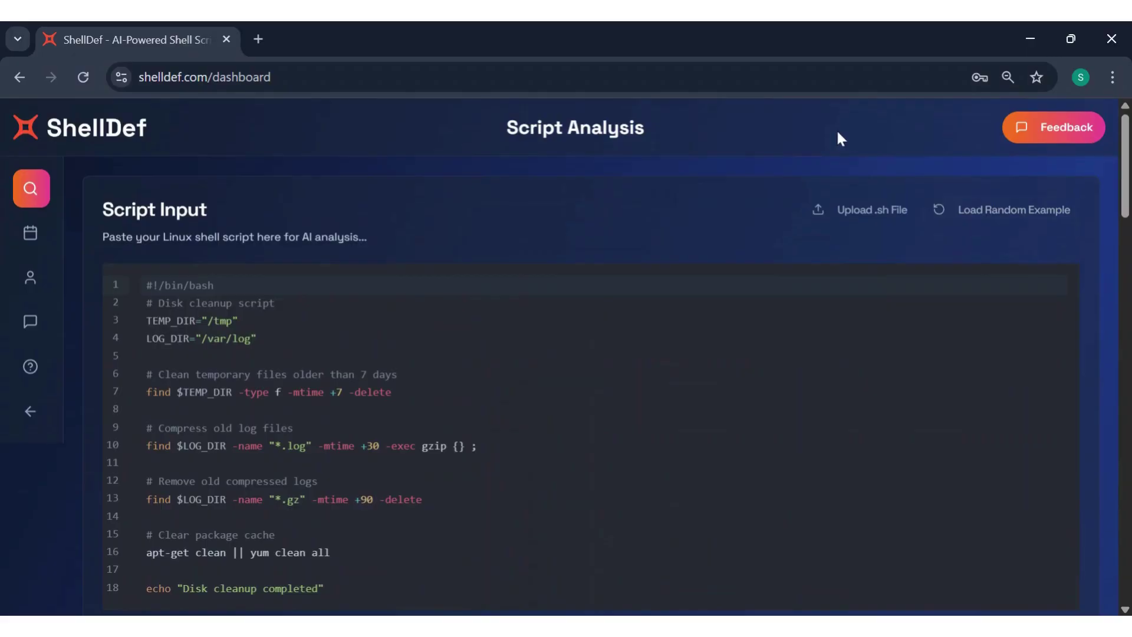
scroll(838, 133, "down", 6)
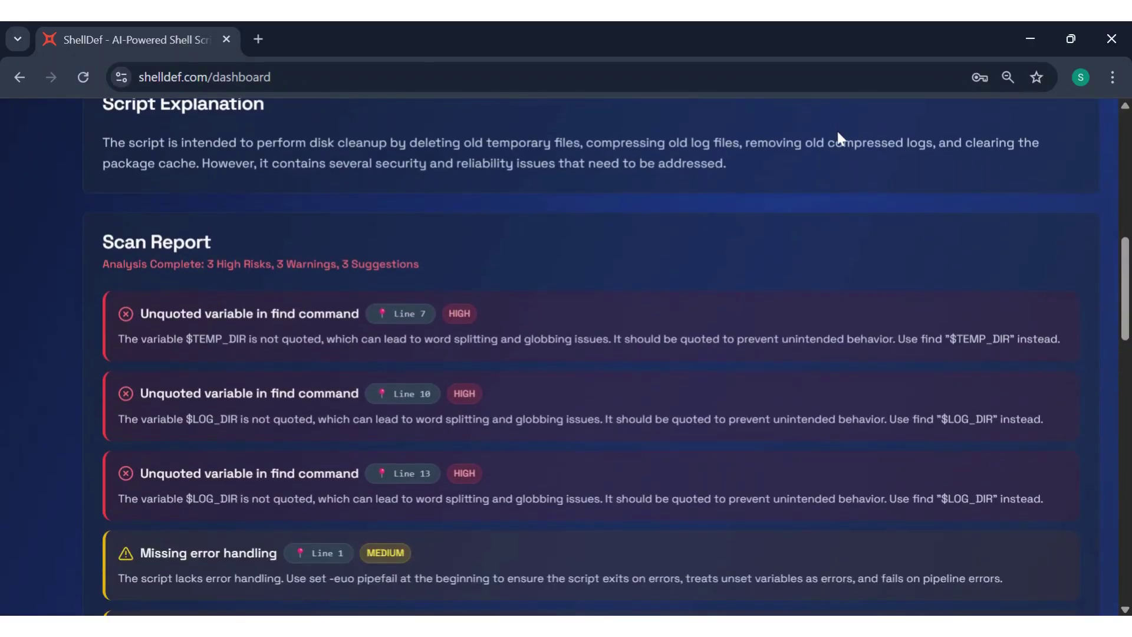
scroll(837, 133, "down", 2)
scroll(837, 133, "down", 3)
scroll(837, 132, "down", 3)
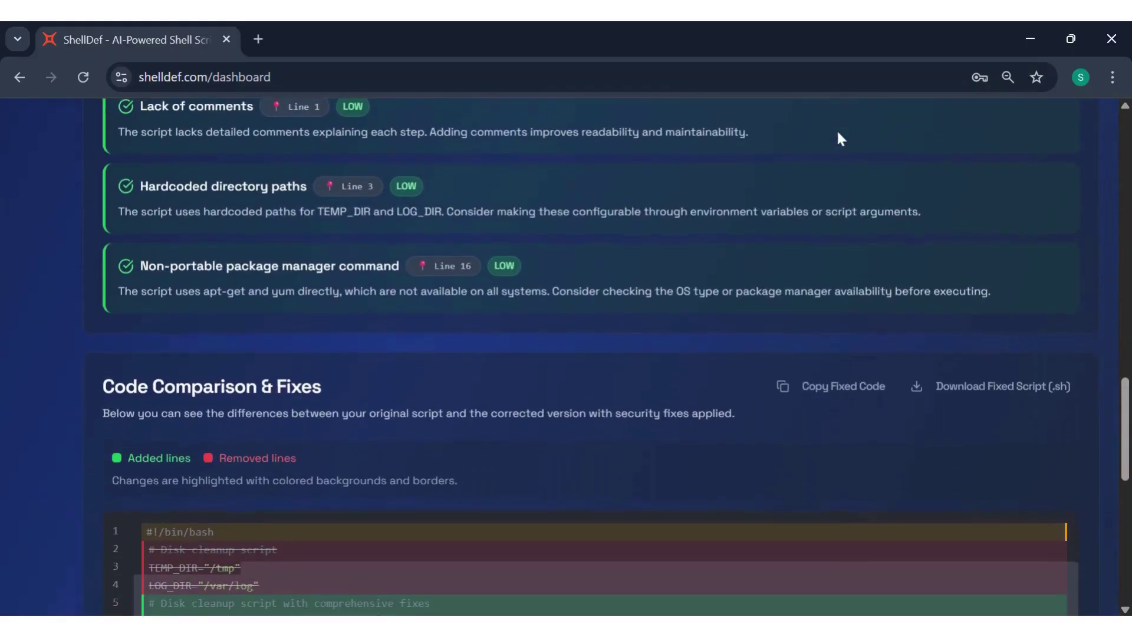
scroll(837, 132, "down", 1)
scroll(837, 132, "down", 3)
scroll(837, 133, "down", 2)
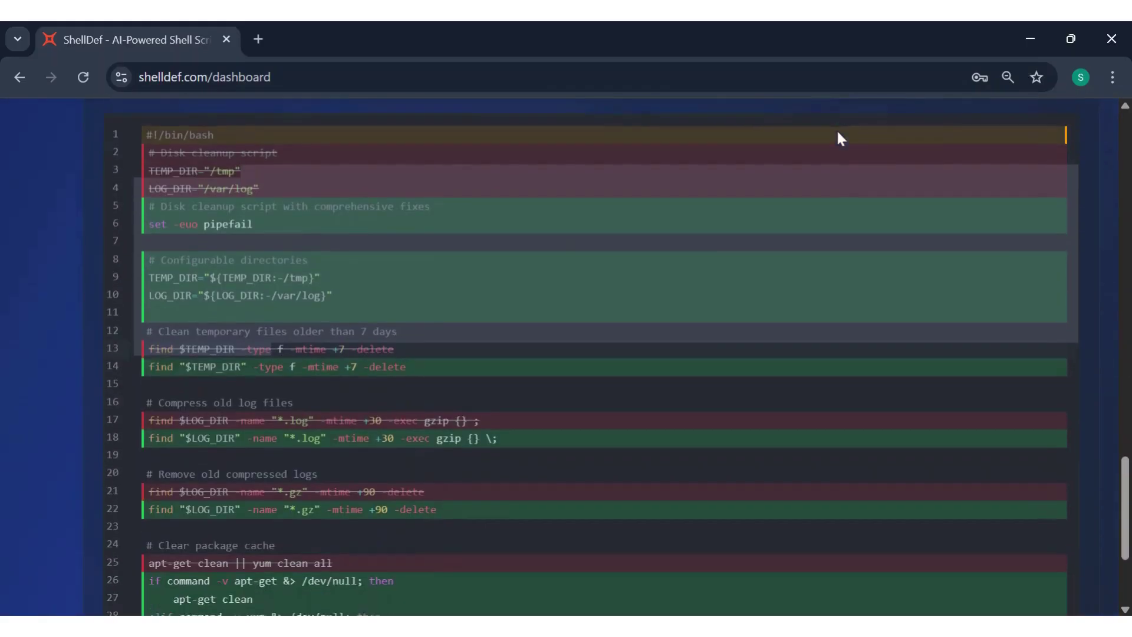
scroll(837, 133, "down", 2)
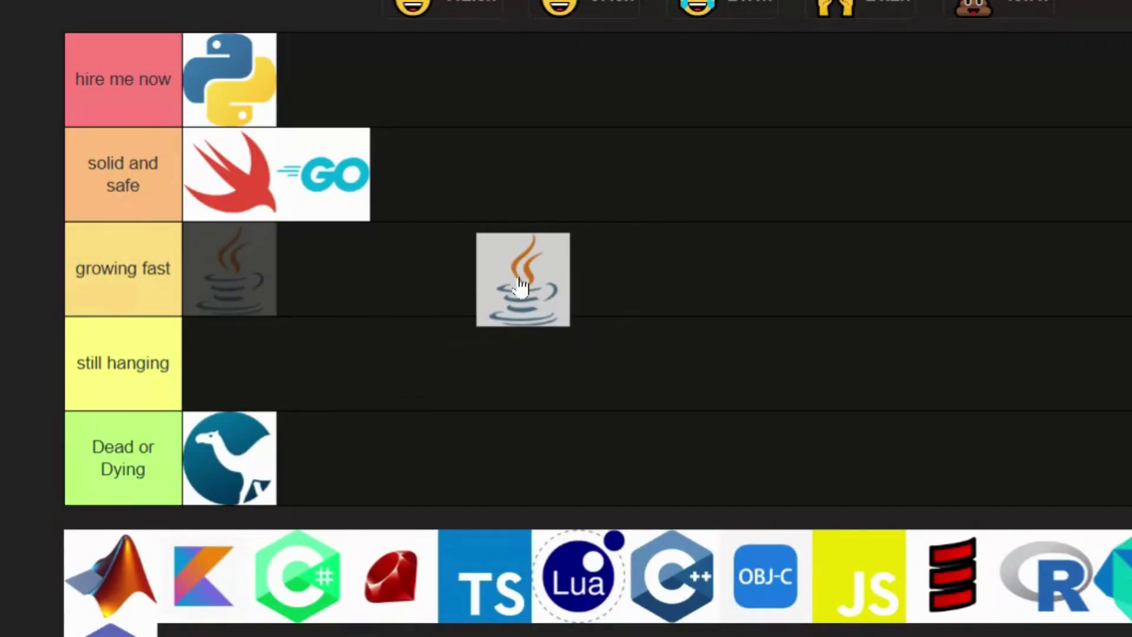
- Put Java and C# in hire me now, MATLAB in Dead or Dying, Kotlin in growing fast
mouse_move(517, 353)
left_mouse_down()
mouse_move(518, 376)
mouse_move(543, 364)
mouse_move(527, 295)
mouse_move(587, 97)
mouse_move(575, 106)
left_mouse_up()
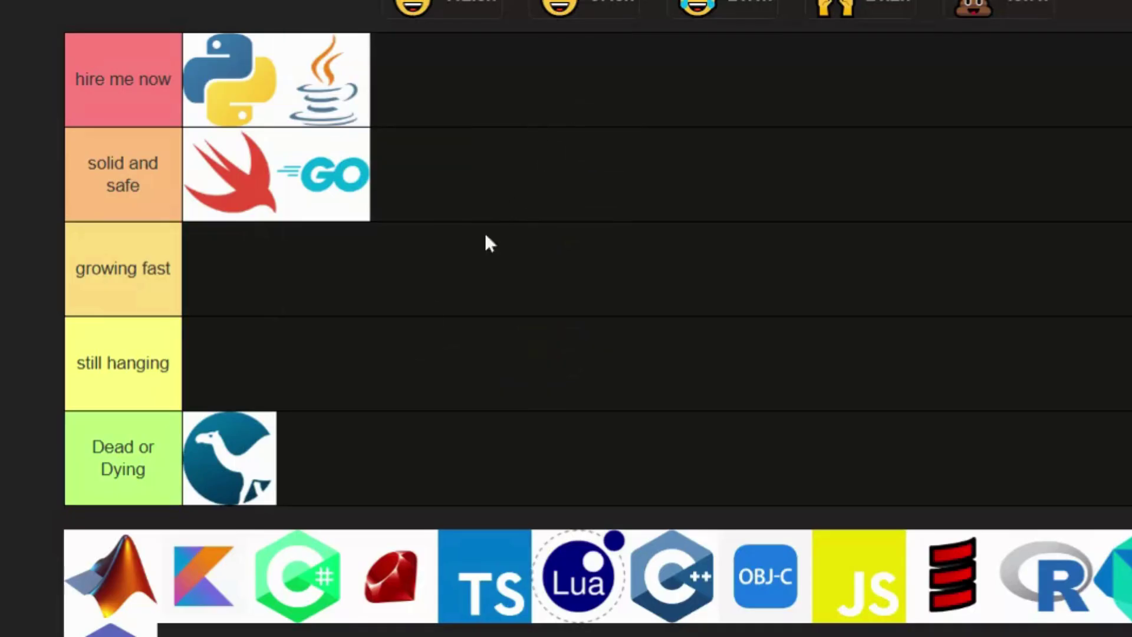
mouse_move(157, 579)
left_mouse_down()
mouse_move(159, 539)
mouse_move(425, 328)
mouse_move(451, 326)
mouse_move(416, 380)
mouse_move(468, 315)
mouse_move(554, 251)
mouse_move(831, 234)
mouse_move(738, 254)
mouse_move(513, 467)
mouse_move(472, 480)
left_mouse_up()
mouse_move(110, 574)
left_mouse_down()
mouse_move(508, 291)
mouse_move(530, 286)
mouse_move(544, 343)
mouse_move(627, 366)
mouse_move(753, 207)
mouse_move(968, 382)
mouse_move(758, 373)
mouse_move(672, 323)
mouse_move(645, 337)
mouse_move(489, 329)
mouse_move(486, 275)
left_mouse_up()
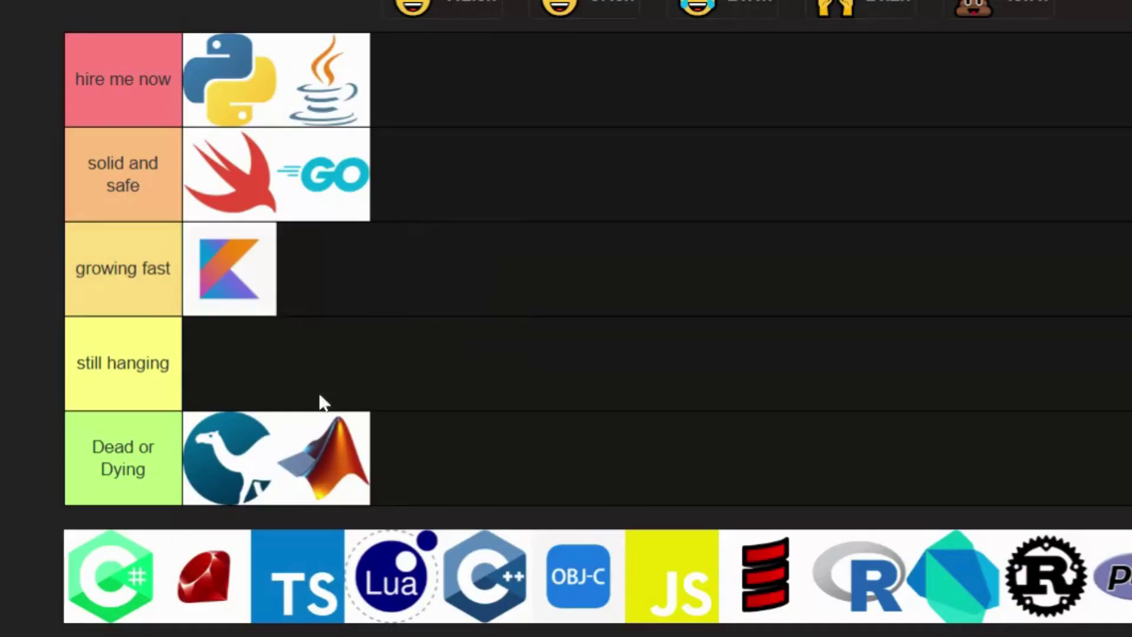
mouse_move(113, 579)
left_mouse_down()
mouse_move(487, 301)
mouse_move(504, 303)
mouse_move(493, 386)
mouse_move(566, 402)
mouse_move(893, 164)
mouse_move(740, 250)
mouse_move(734, 274)
mouse_move(526, 341)
mouse_move(714, 275)
mouse_move(536, 321)
mouse_move(498, 160)
mouse_move(512, 100)
left_mouse_up()
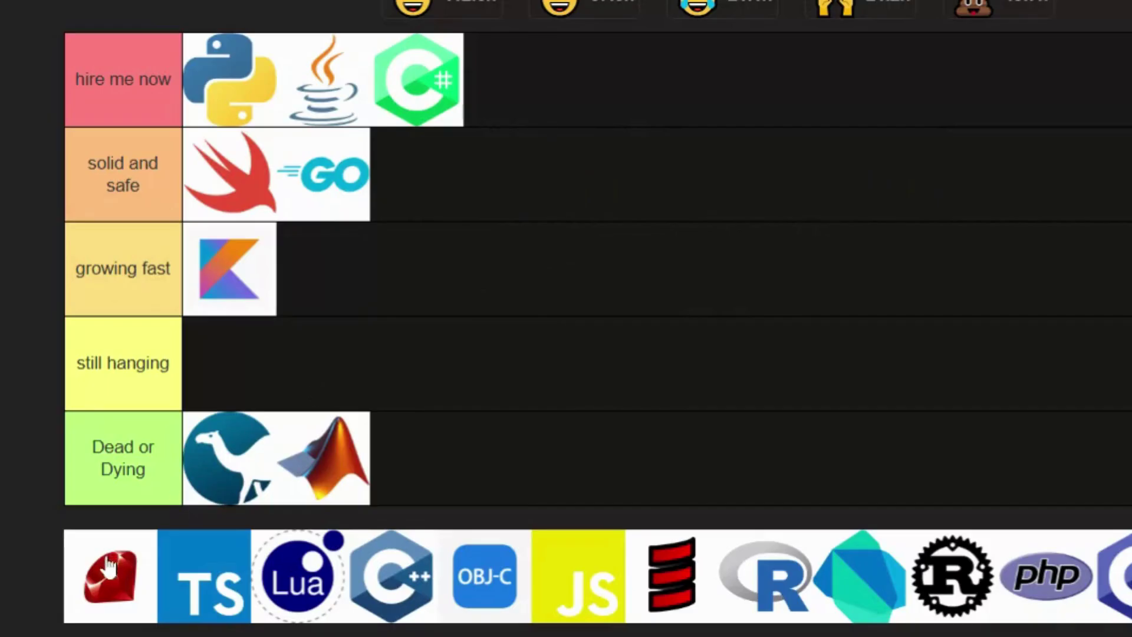
- Rank Ruby in still hanging, TS in solid and safe, C++ in growing fast, Lua and OBJ-C in Dead or Dying
mouse_move(109, 569)
left_mouse_down()
mouse_move(728, 209)
mouse_move(699, 209)
mouse_move(733, 253)
mouse_move(707, 177)
mouse_move(560, 286)
mouse_move(519, 368)
left_mouse_up()
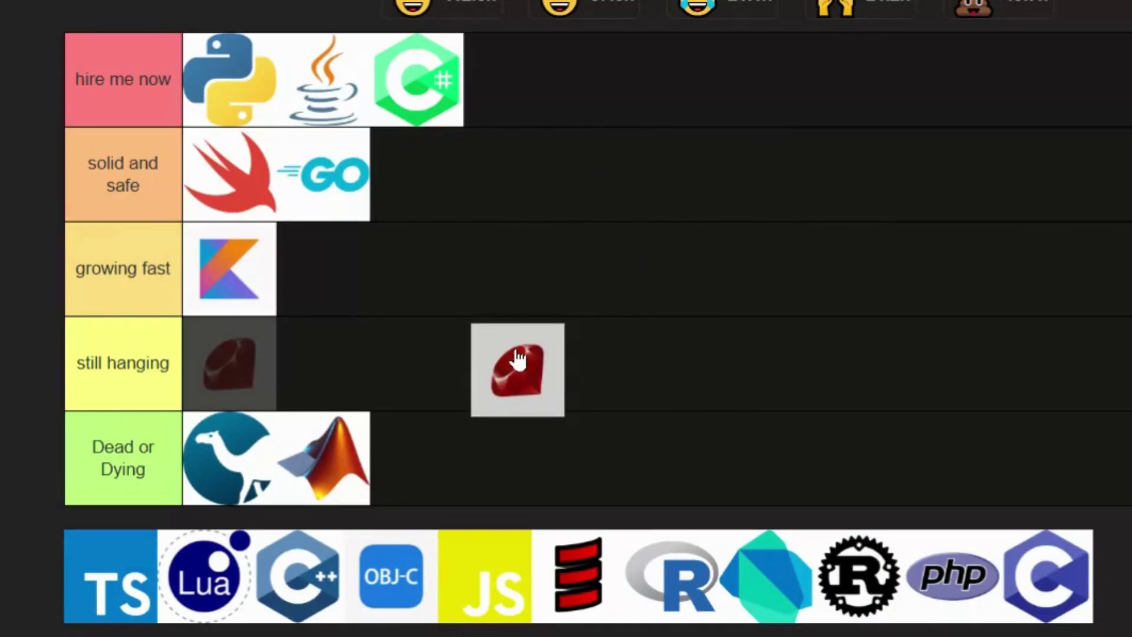
left_click_drag(518, 352, 494, 361)
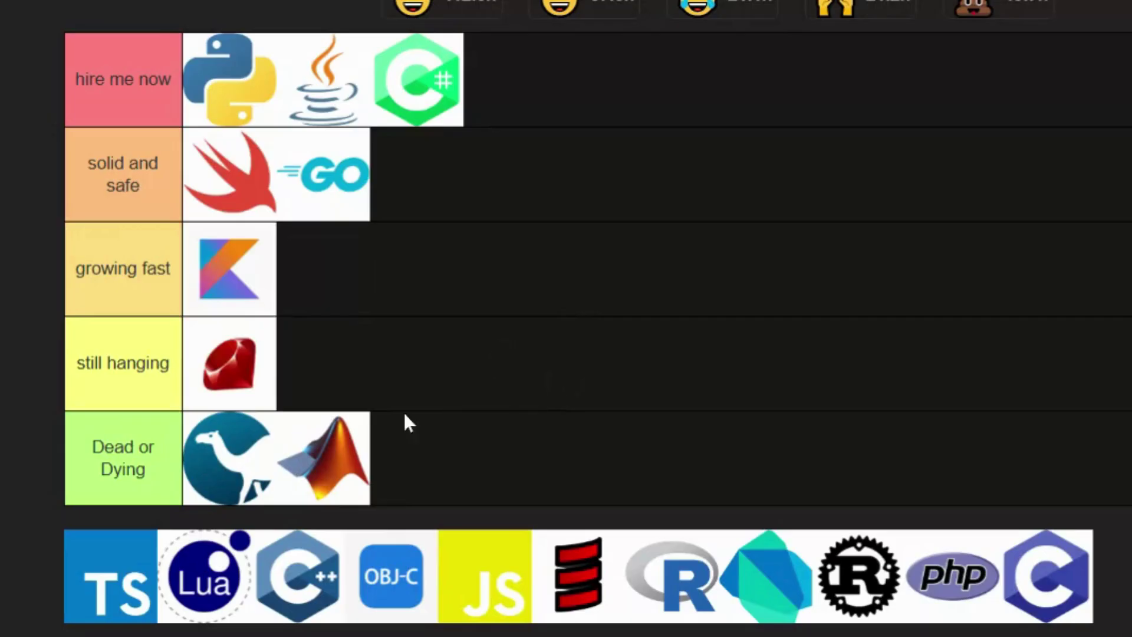
mouse_move(97, 584)
left_mouse_down()
mouse_move(804, 257)
mouse_move(710, 223)
mouse_move(649, 275)
mouse_move(652, 245)
mouse_move(640, 339)
mouse_move(652, 371)
mouse_move(871, 206)
mouse_move(820, 355)
mouse_move(847, 208)
left_mouse_up()
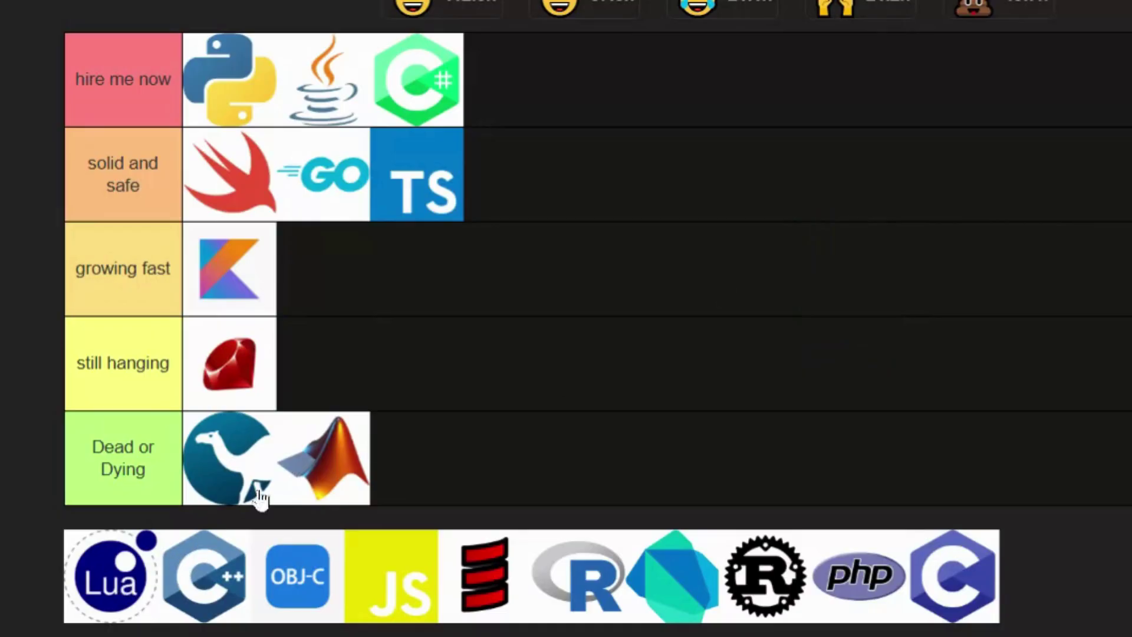
mouse_move(129, 586)
left_mouse_down()
mouse_move(615, 296)
mouse_move(707, 276)
mouse_move(660, 285)
mouse_move(495, 465)
left_mouse_up()
mouse_move(109, 575)
left_mouse_down()
mouse_move(481, 321)
mouse_move(672, 227)
mouse_move(611, 322)
mouse_move(622, 285)
mouse_move(654, 253)
mouse_move(644, 281)
mouse_move(559, 304)
left_mouse_up()
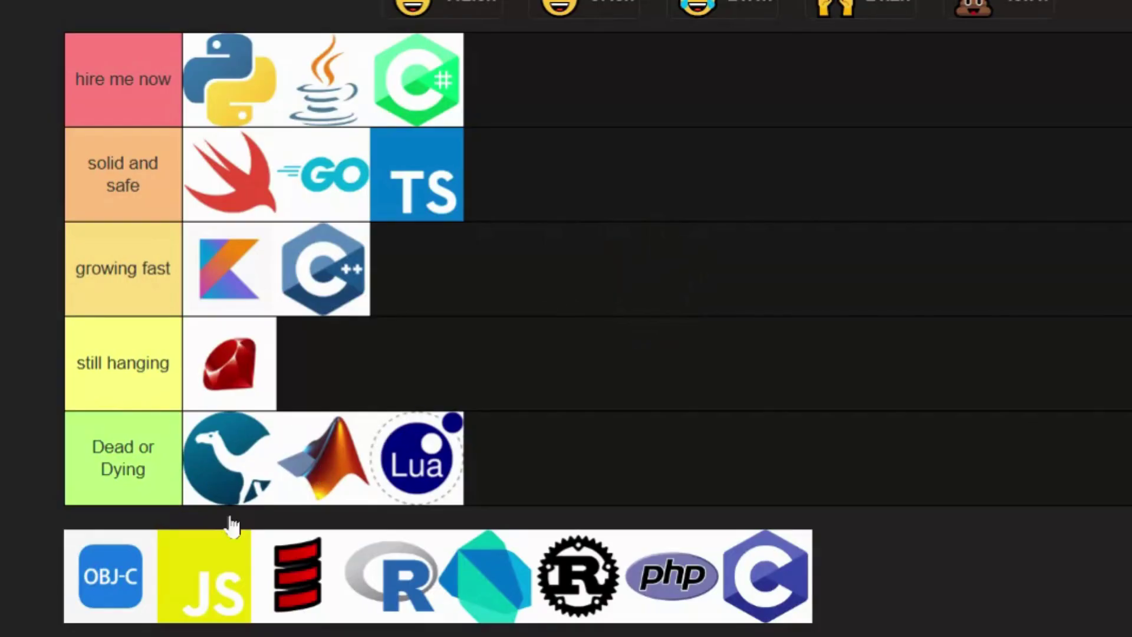
mouse_move(77, 581)
left_mouse_down()
mouse_move(500, 379)
mouse_move(661, 260)
mouse_move(614, 356)
mouse_move(823, 374)
mouse_move(887, 207)
mouse_move(750, 209)
mouse_move(731, 203)
mouse_move(749, 156)
mouse_move(707, 328)
mouse_move(718, 333)
mouse_move(678, 433)
left_mouse_up()
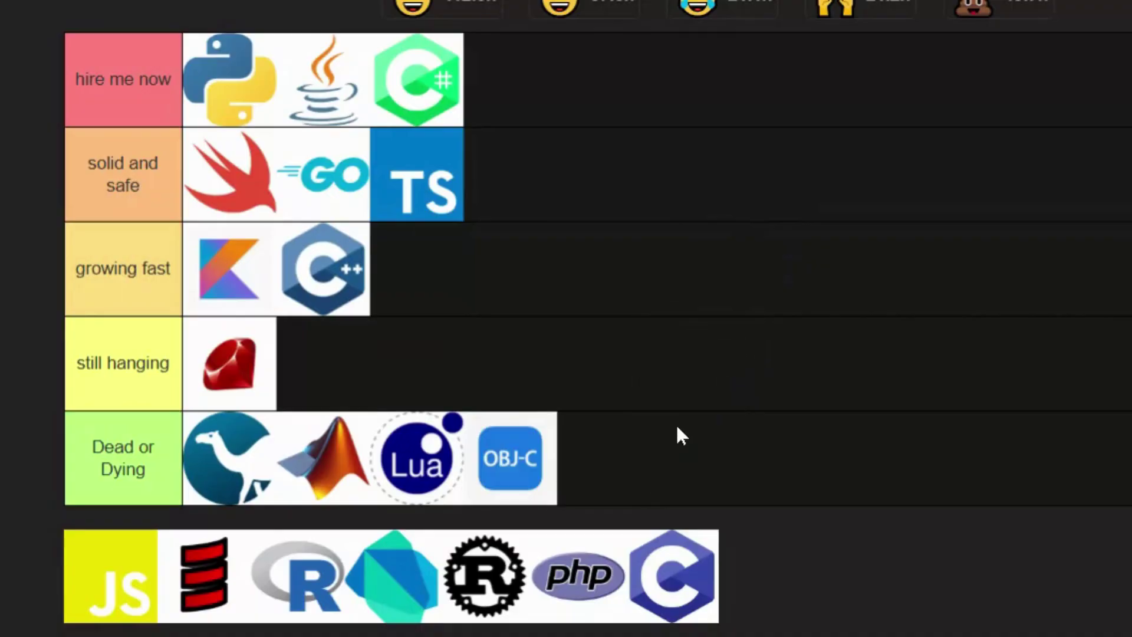
- Rank JS in hire me now, Scala and Dart in still hanging, R and PHP in growing fast
mouse_move(89, 576)
left_mouse_down()
mouse_move(437, 306)
mouse_move(572, 182)
mouse_move(668, 176)
mouse_move(958, 249)
mouse_move(743, 277)
mouse_move(694, 144)
mouse_move(649, 303)
mouse_move(664, 301)
mouse_move(694, 100)
left_mouse_up()
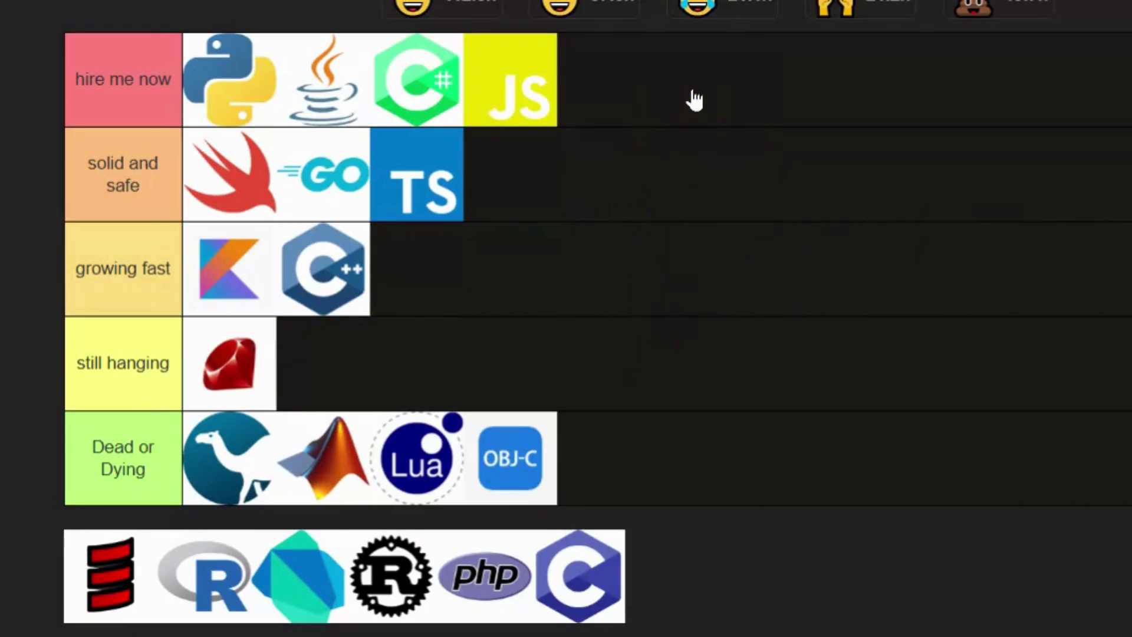
mouse_move(92, 575)
left_mouse_down()
mouse_move(710, 202)
mouse_move(590, 253)
mouse_move(819, 228)
mouse_move(643, 381)
mouse_move(663, 323)
mouse_move(622, 372)
left_mouse_up()
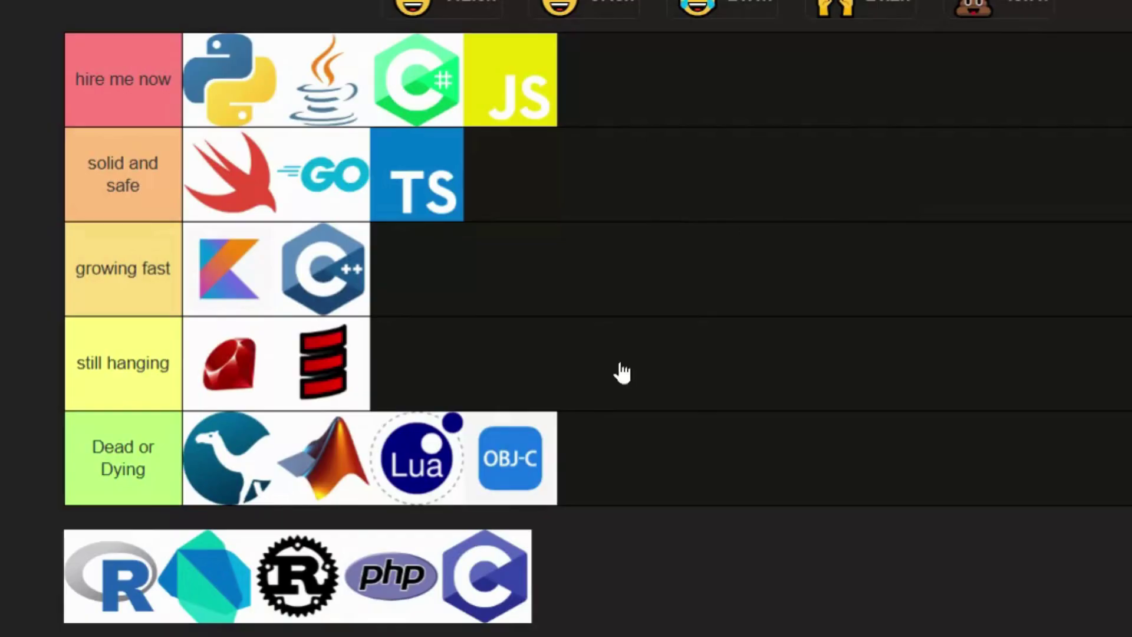
mouse_move(111, 604)
left_mouse_down()
mouse_move(484, 295)
mouse_move(662, 299)
mouse_move(437, 463)
mouse_move(686, 429)
mouse_move(725, 334)
mouse_move(152, 101)
mouse_move(197, 108)
mouse_move(163, 148)
mouse_move(193, 121)
mouse_move(587, 307)
left_mouse_up()
mouse_move(119, 600)
left_mouse_down()
mouse_move(775, 234)
mouse_move(752, 313)
mouse_move(788, 285)
mouse_move(726, 341)
mouse_move(829, 302)
mouse_move(582, 356)
mouse_move(520, 412)
mouse_move(637, 220)
mouse_move(505, 384)
left_mouse_up()
mouse_move(124, 542)
left_mouse_down()
mouse_move(359, 433)
mouse_move(861, 162)
mouse_move(837, 309)
mouse_move(928, 396)
mouse_move(785, 250)
mouse_move(770, 295)
mouse_move(743, 208)
mouse_move(689, 227)
mouse_move(663, 172)
left_mouse_up()
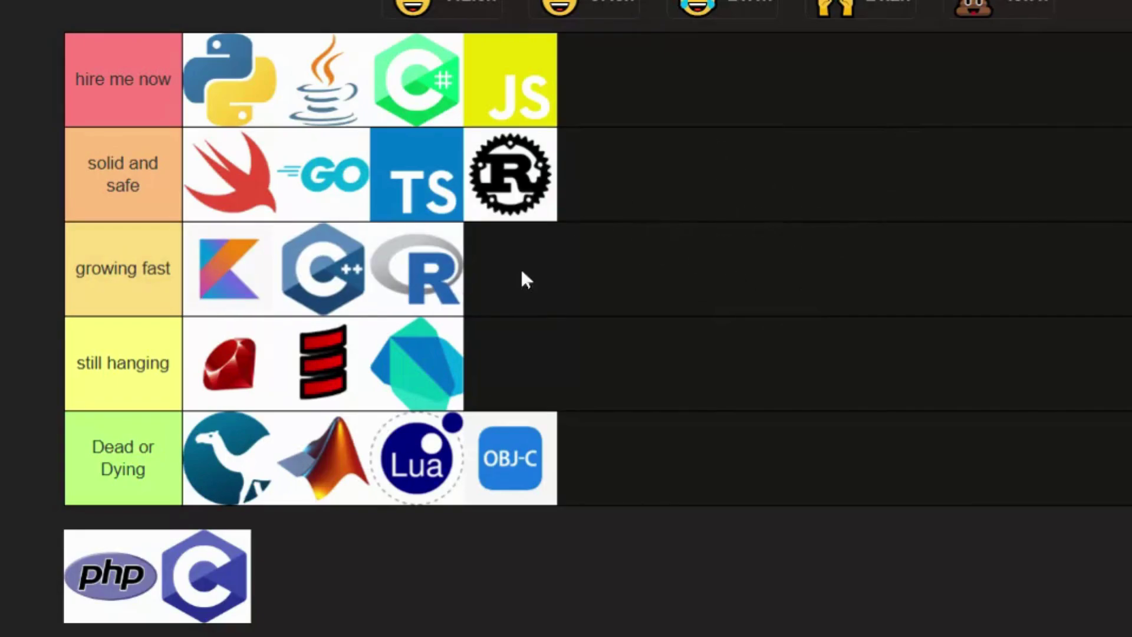
mouse_move(94, 575)
left_mouse_down()
mouse_move(173, 549)
mouse_move(799, 217)
mouse_move(758, 283)
mouse_move(796, 164)
mouse_move(730, 286)
mouse_move(721, 354)
mouse_move(776, 258)
mouse_move(783, 186)
mouse_move(763, 235)
mouse_move(387, 445)
left_mouse_up()
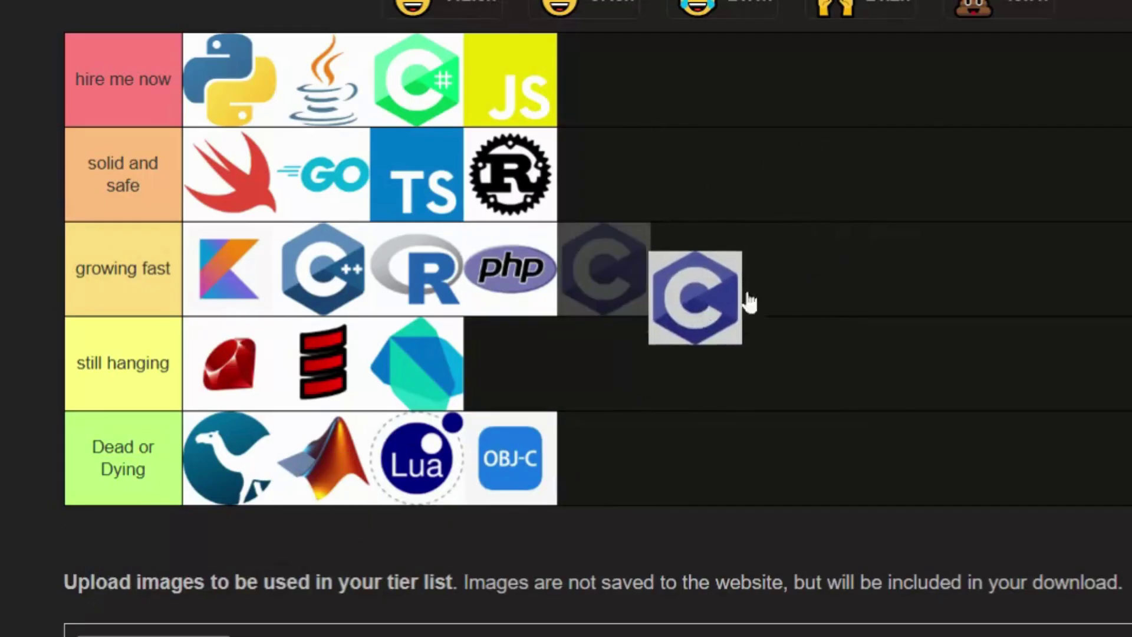